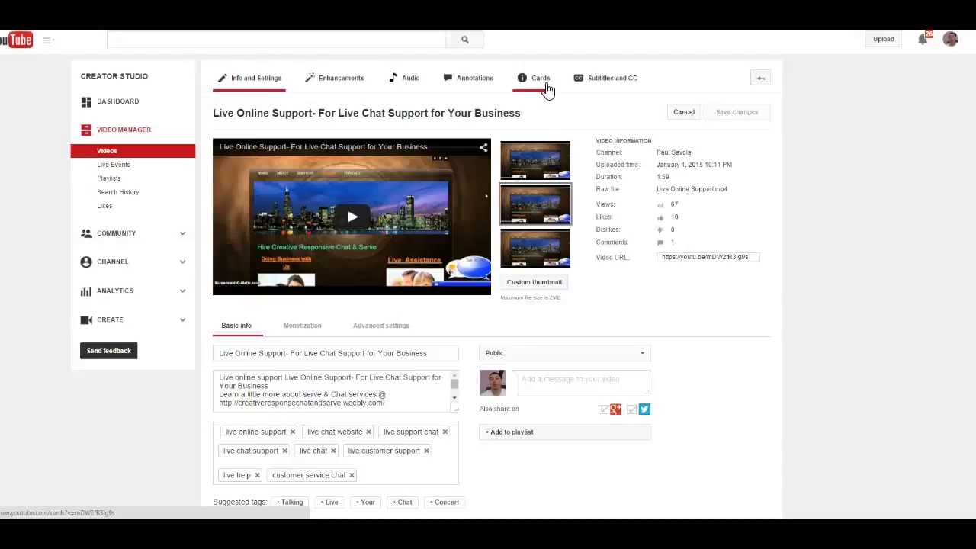
# Open the video's Annotations editor and pause the video preview
pyautogui.click(479, 84)
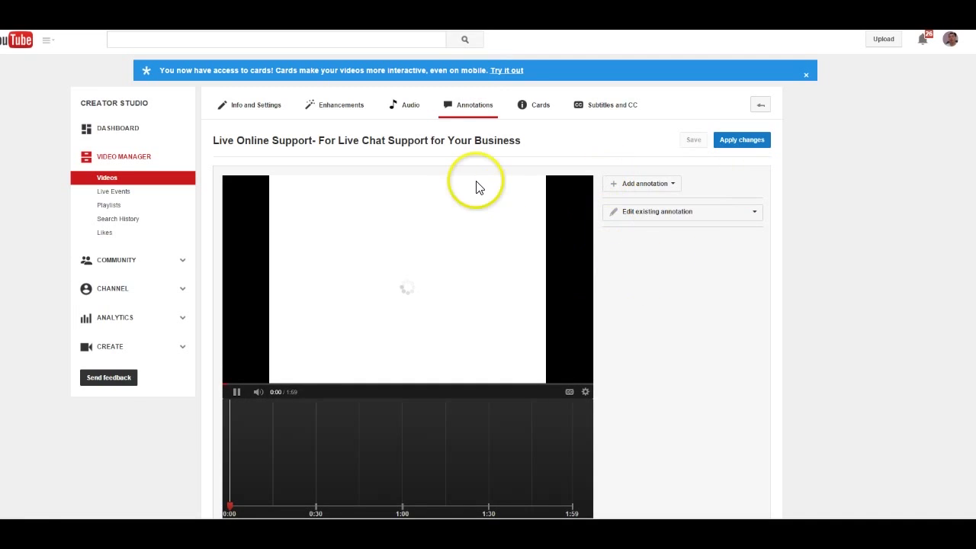
pyautogui.scroll(-2, 442, 221)
pyautogui.click(238, 287)
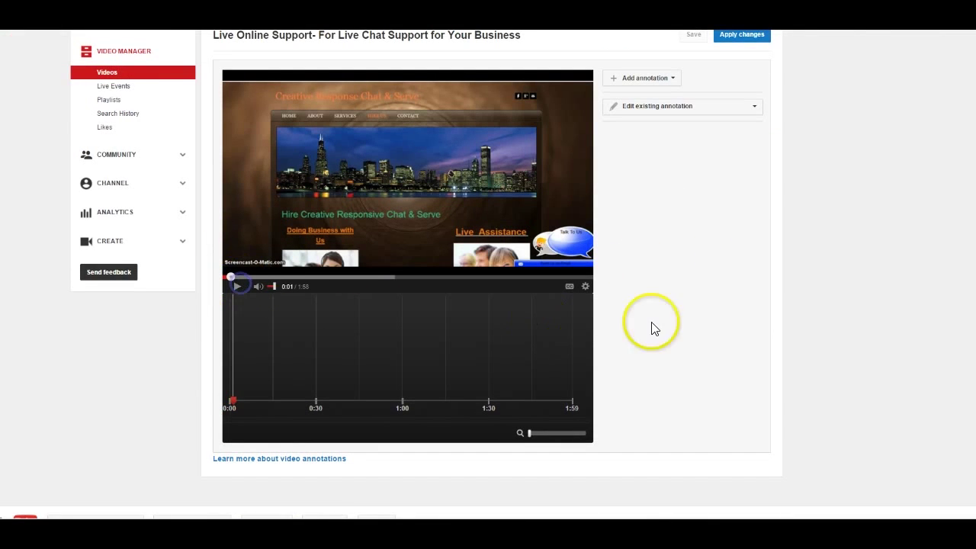
pyautogui.scroll(2, 859, 313)
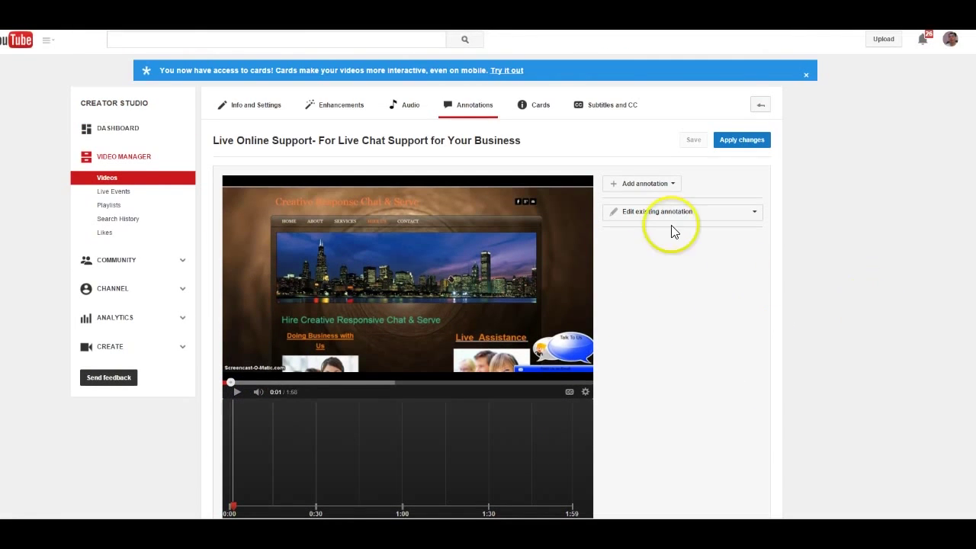
# Add a blank note annotation spanning 1.3–7.2 s near the top-left corner
pyautogui.click(644, 184)
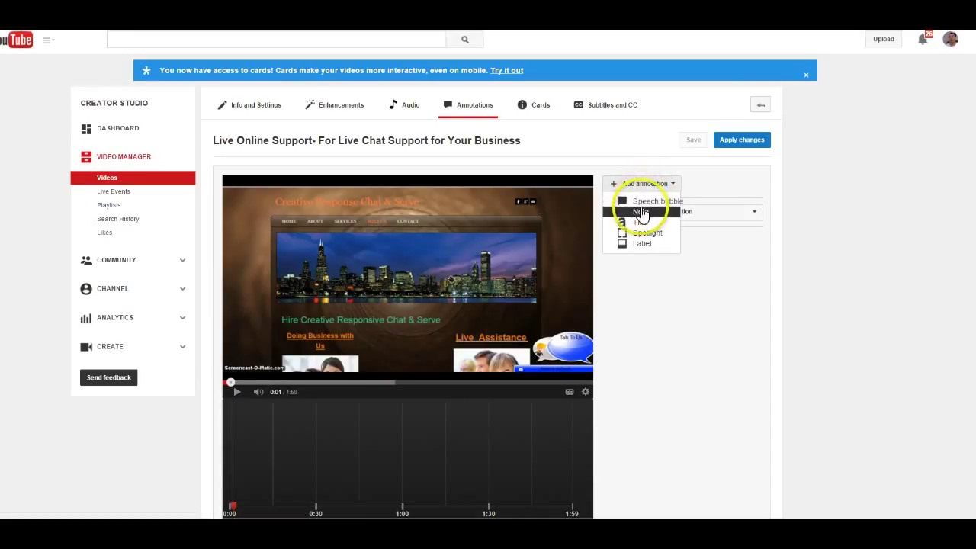
pyautogui.click(638, 211)
pyautogui.scroll(-2, 835, 270)
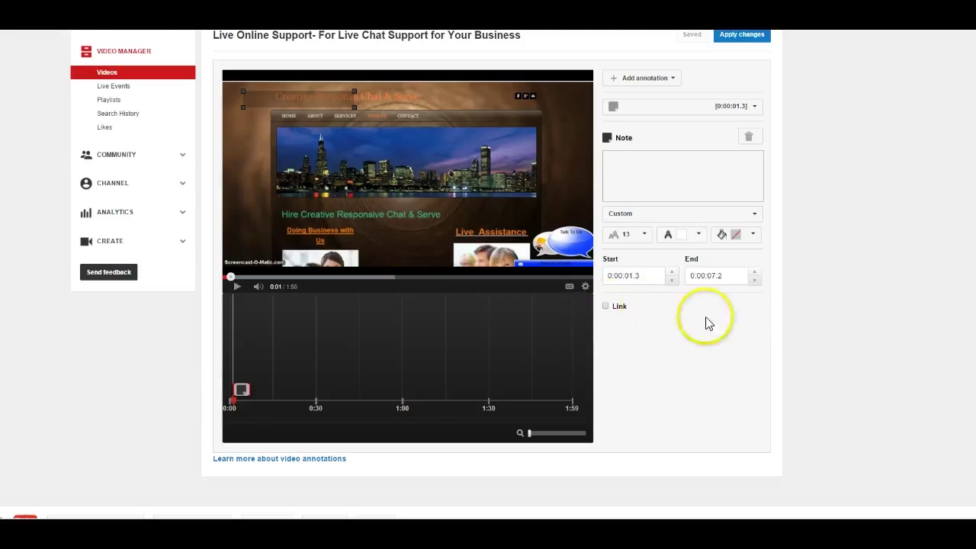
pyautogui.scroll(2, 971, 317)
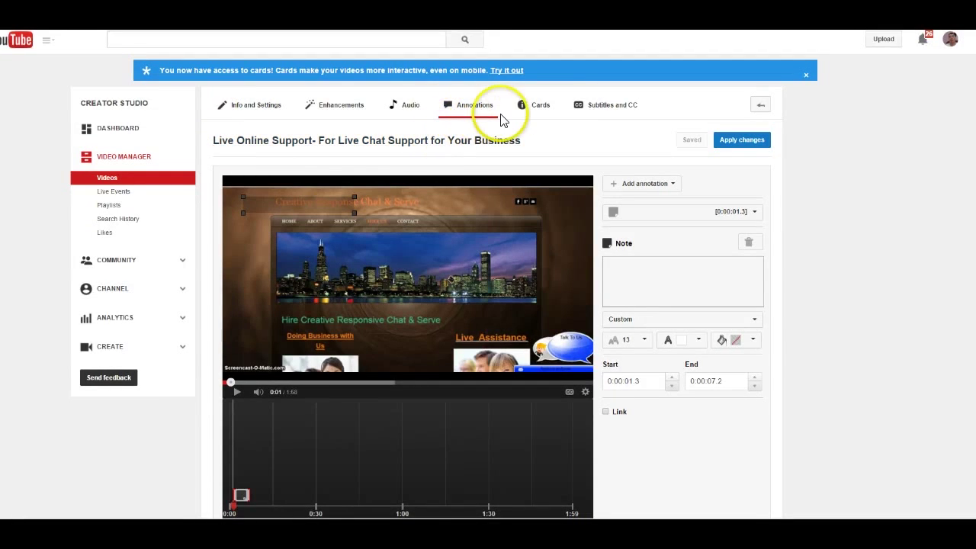
pyautogui.click(534, 109)
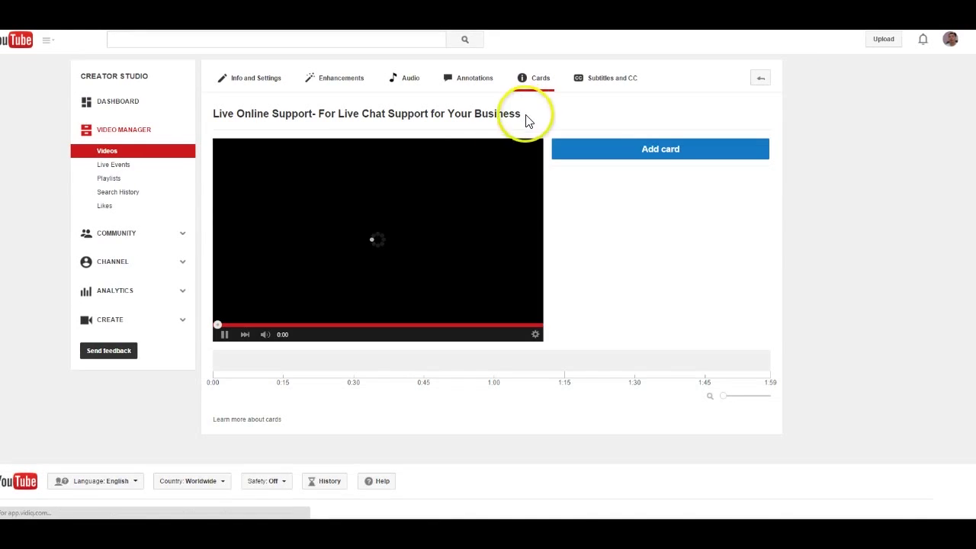
# Stop the preview at 0:00 and start a Merchandise card from the card types list
pyautogui.click(224, 334)
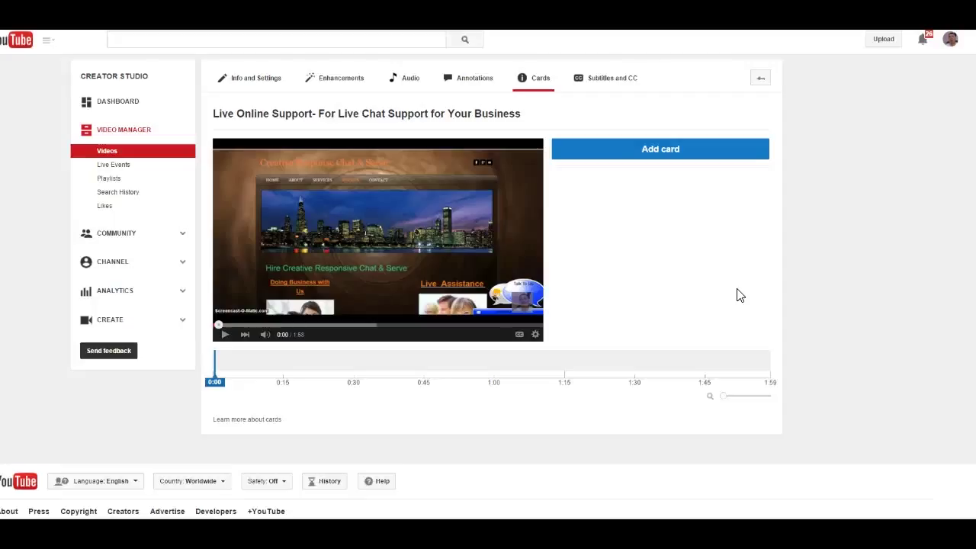
pyautogui.click(660, 285)
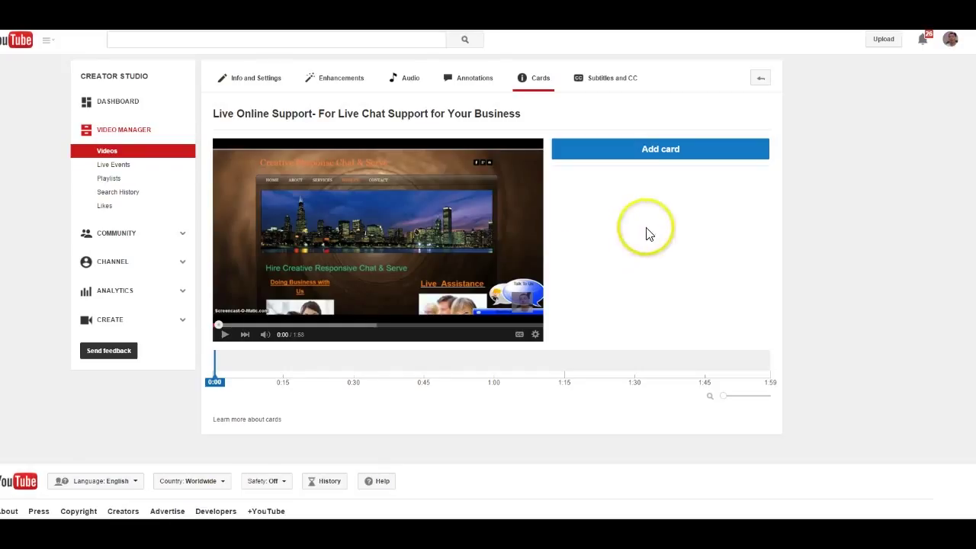
pyautogui.click(653, 150)
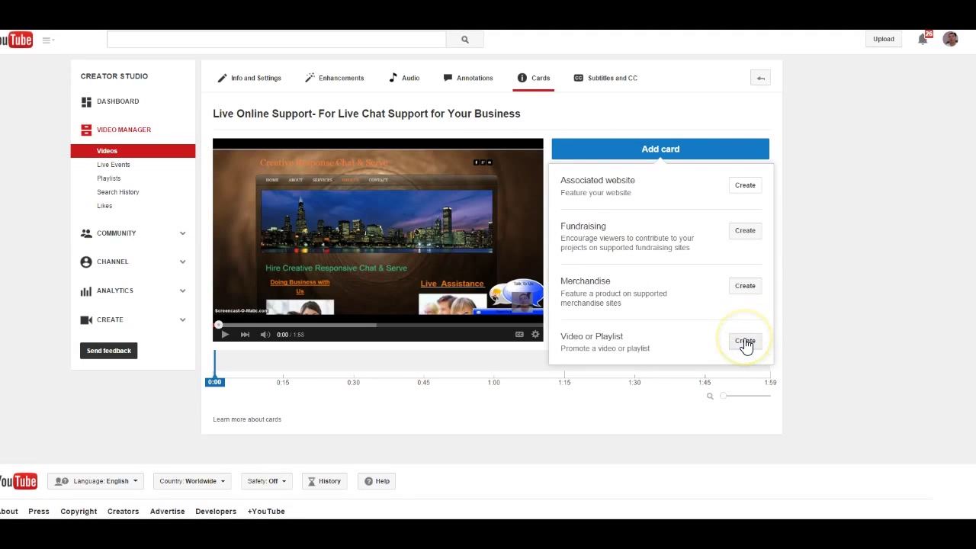
pyautogui.click(744, 287)
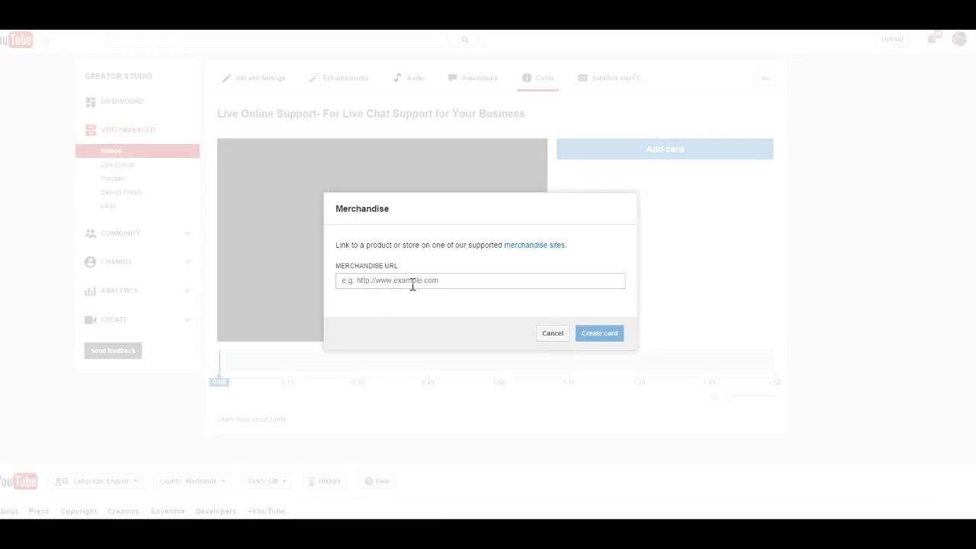
# Drop the Merchandise card and start an Associated website card linking to the My Blog address
pyautogui.click(550, 335)
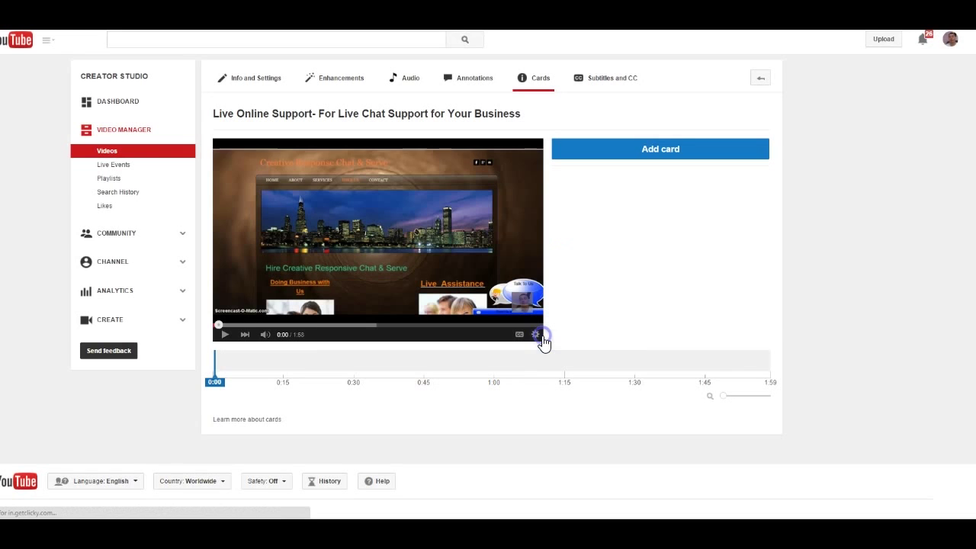
pyautogui.click(684, 149)
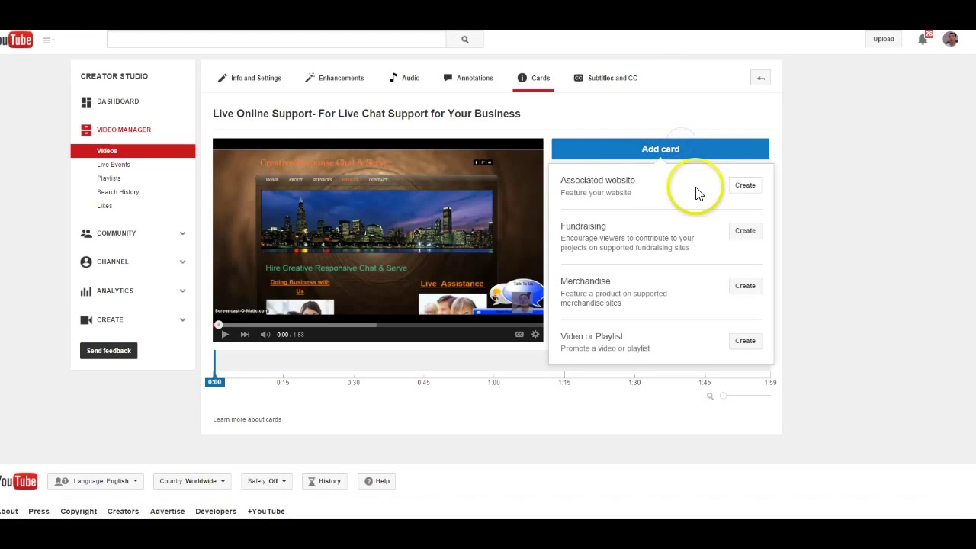
pyautogui.click(743, 187)
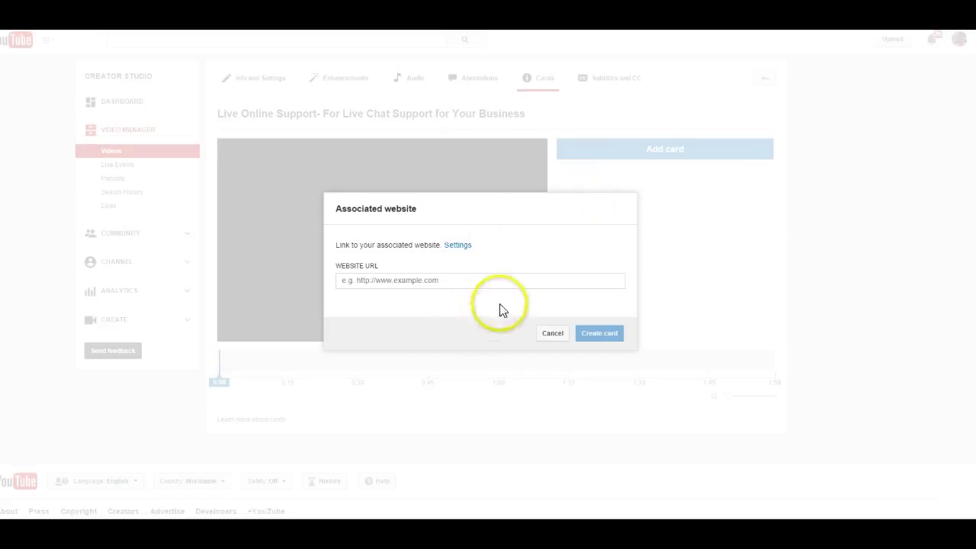
pyautogui.click(463, 282)
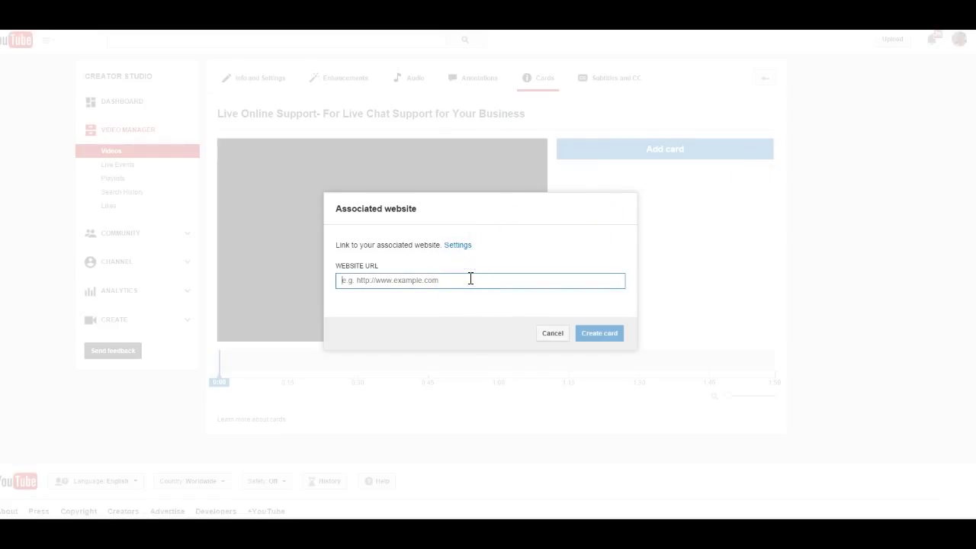
pyautogui.write('htt')
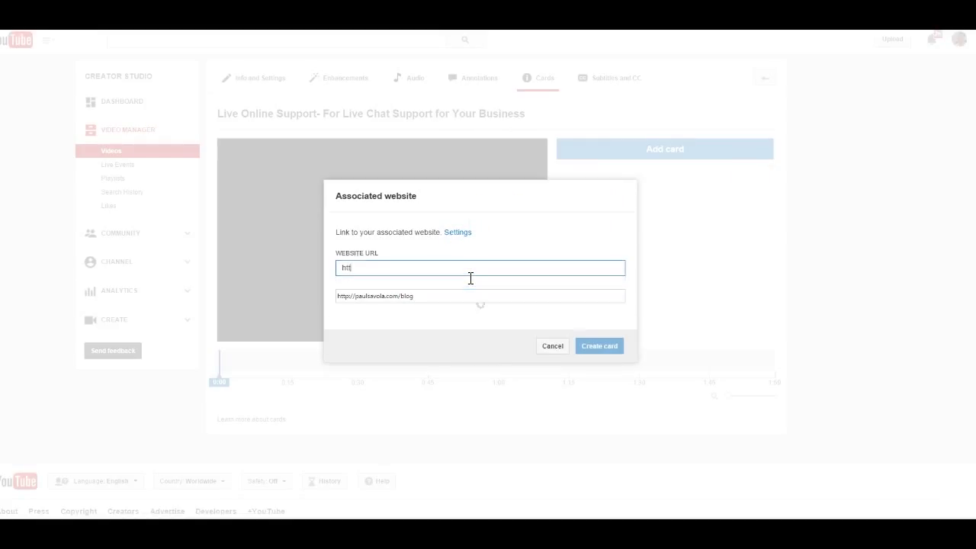
pyautogui.click(398, 296)
pyautogui.click(618, 324)
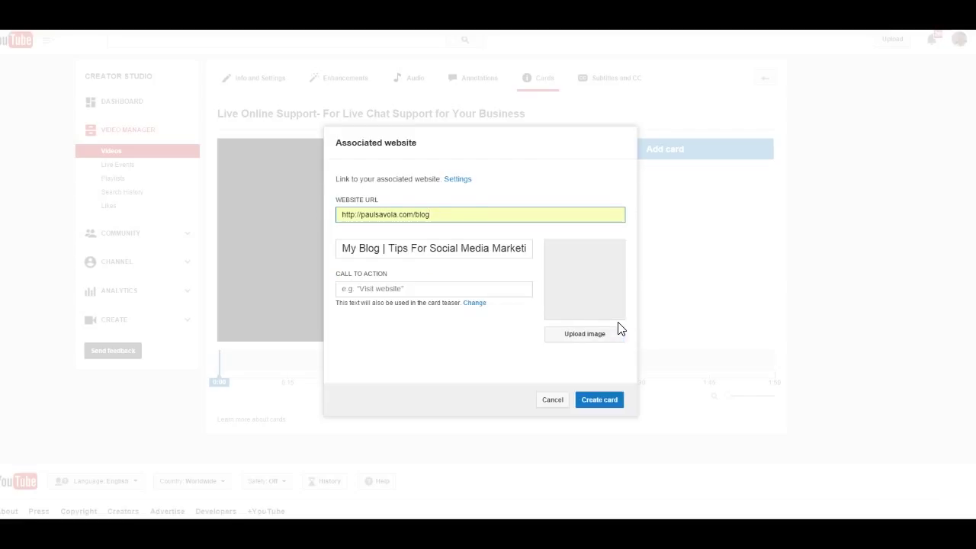
# Enter the call to action, use Pictures' 'card 2' as the image, and create the card
pyautogui.click(399, 288)
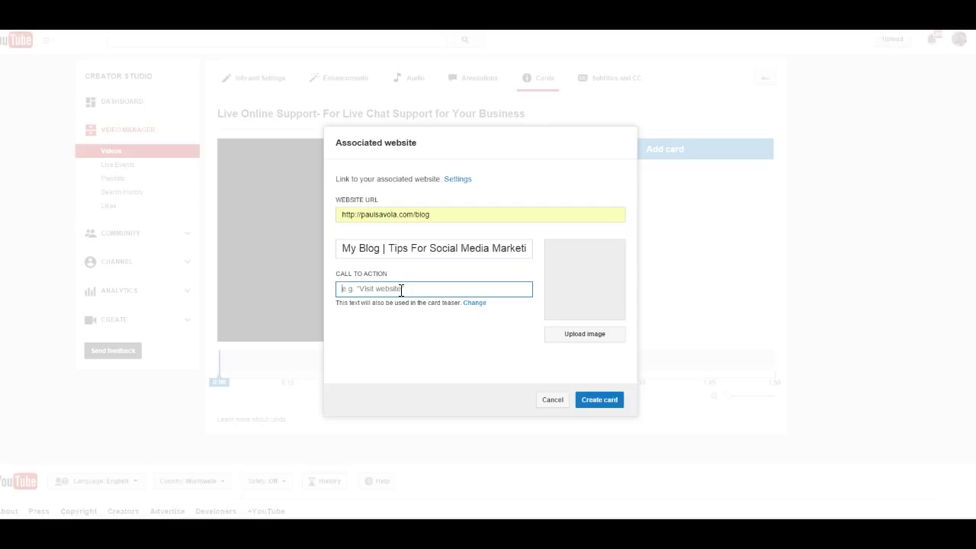
pyautogui.write('C')
pyautogui.write('Now ')
pyautogui.write('to ')
pyautogui.write('M')
pyautogui.write(' Blog!')
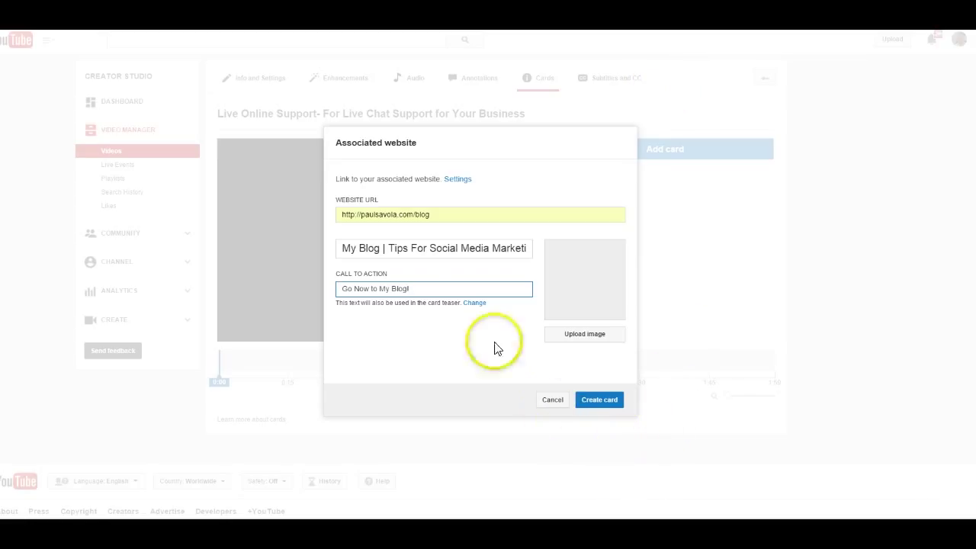
pyautogui.click(584, 337)
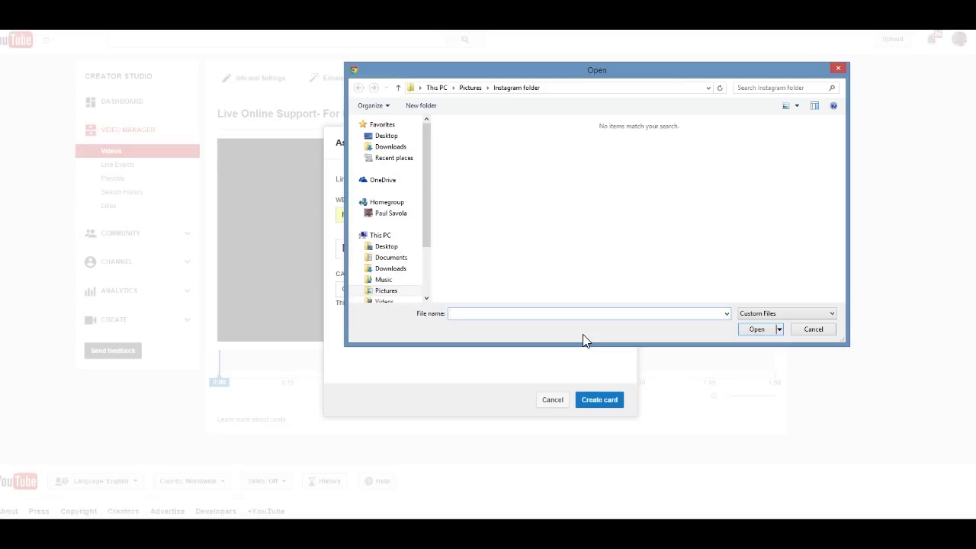
pyautogui.click(422, 202)
pyautogui.moveTo(422, 204); pyautogui.dragTo(422, 230)
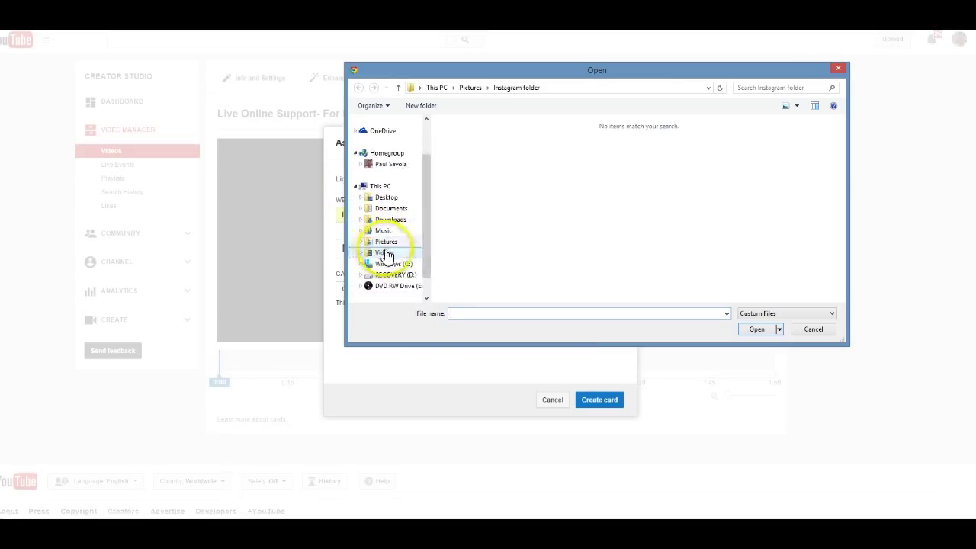
pyautogui.click(387, 242)
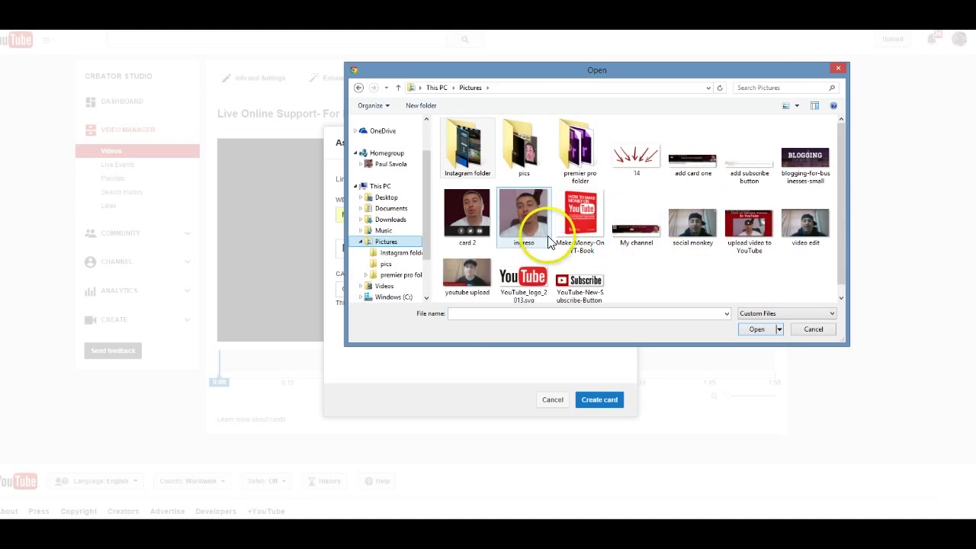
pyautogui.click(468, 221)
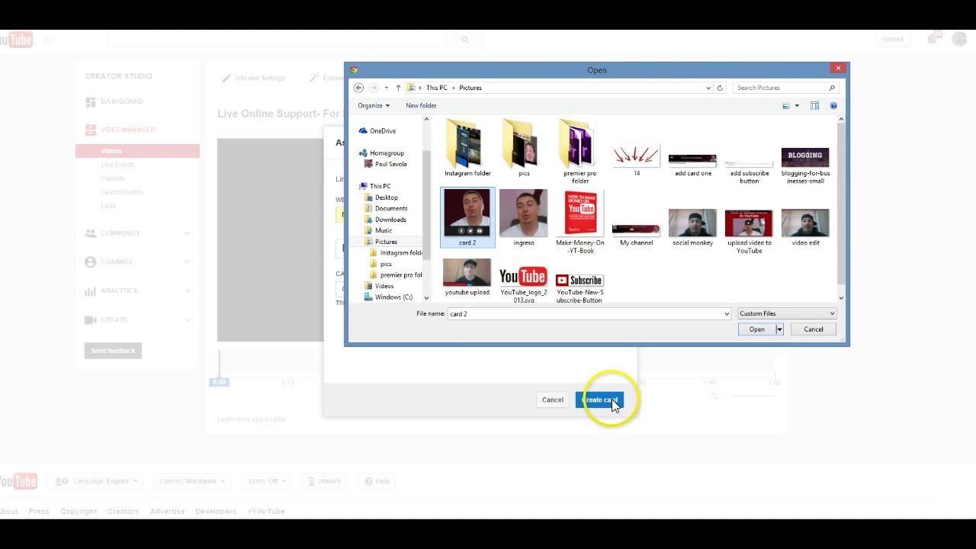
pyautogui.click(754, 330)
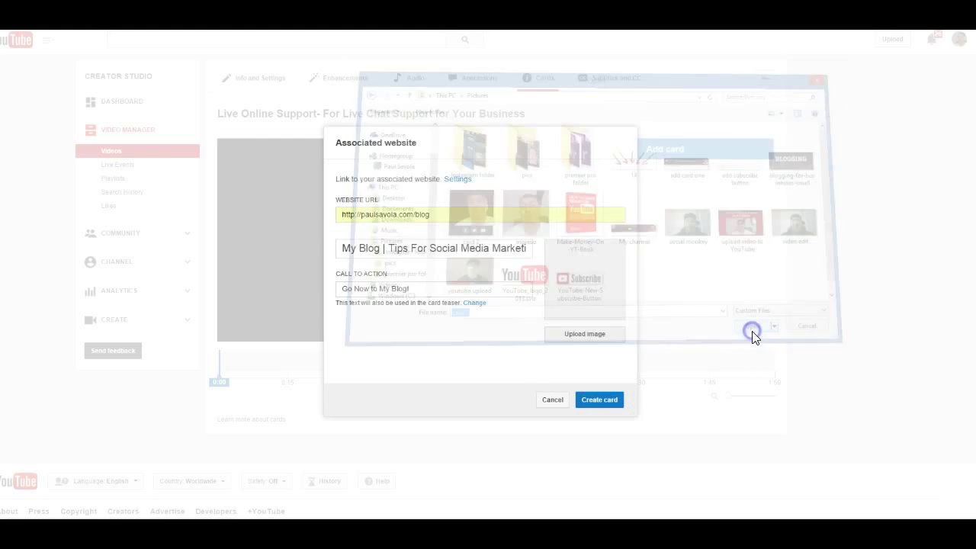
pyautogui.click(606, 403)
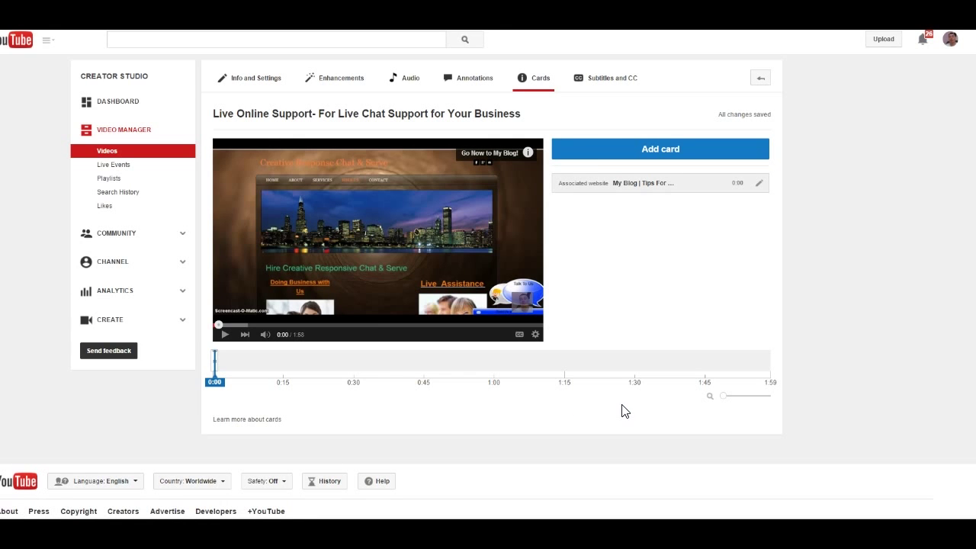
# Create a video card promoting the newest upload, 'Using YouTube subscribe button with Annotations!'
pyautogui.click(626, 151)
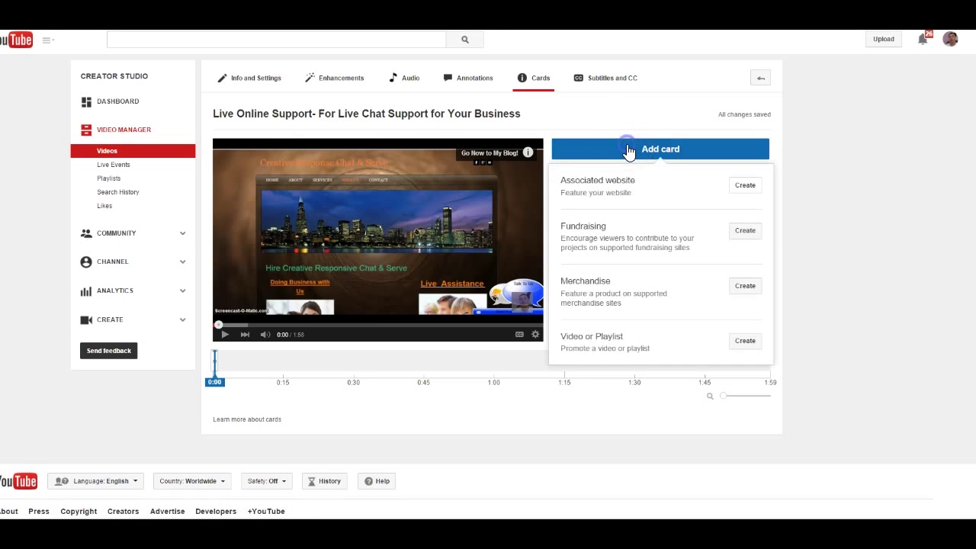
pyautogui.click(754, 342)
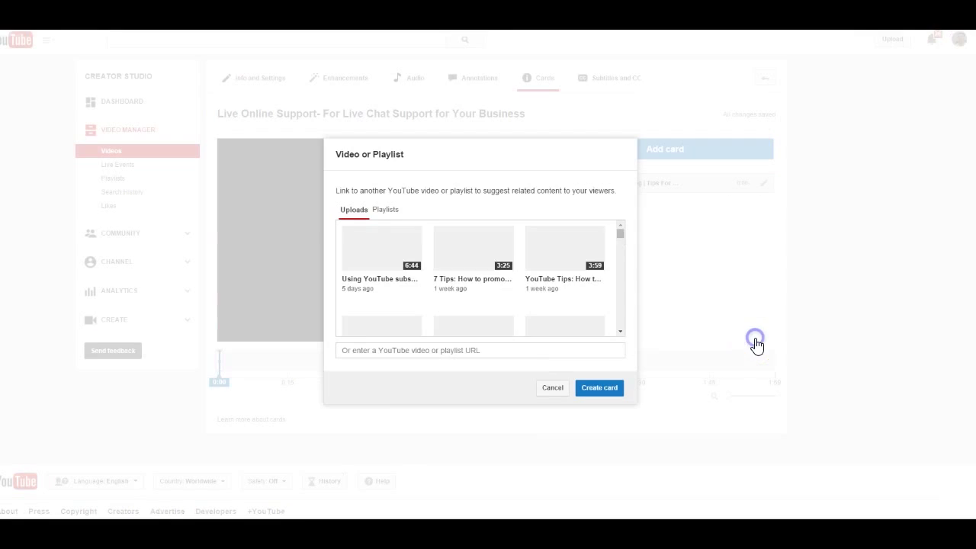
pyautogui.scroll(-1, 619, 244)
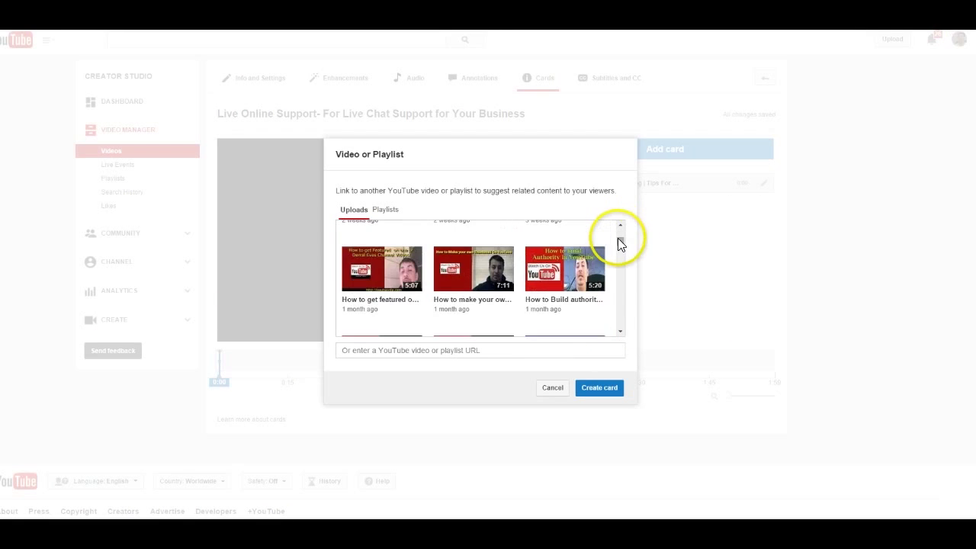
pyautogui.scroll(-3, 619, 244)
pyautogui.scroll(-3, 610, 257)
pyautogui.scroll(-3, 610, 257)
pyautogui.scroll(-3, 606, 278)
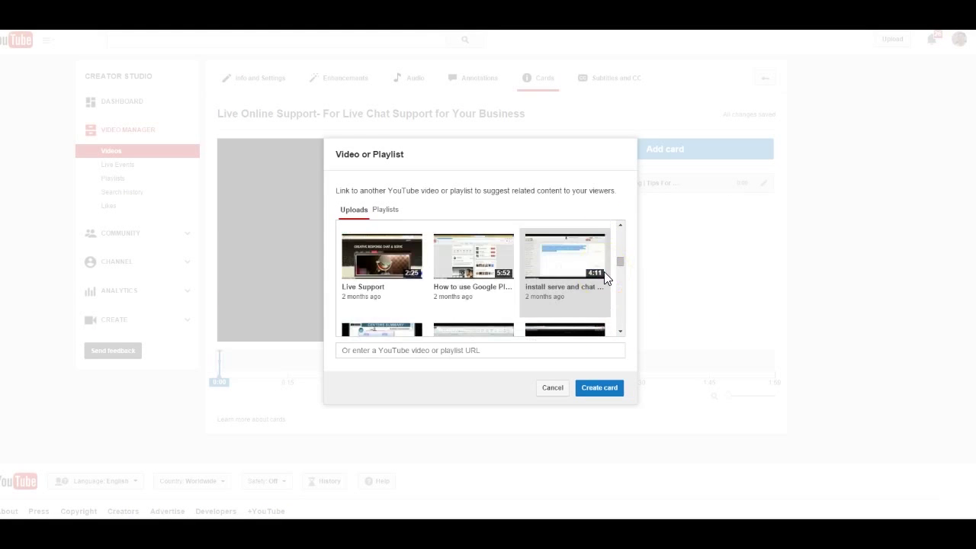
pyautogui.scroll(10, 605, 272)
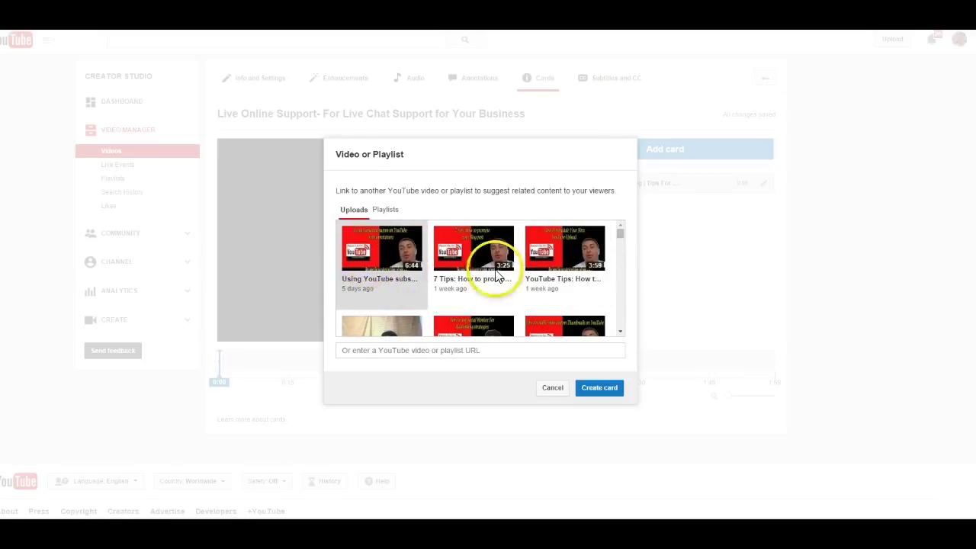
pyautogui.click(380, 260)
pyautogui.click(602, 389)
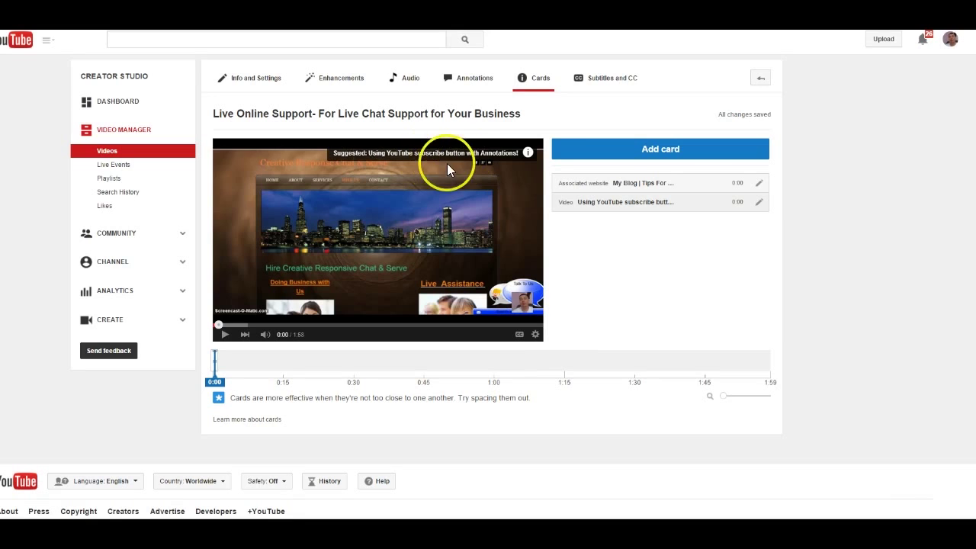
pyautogui.click(646, 156)
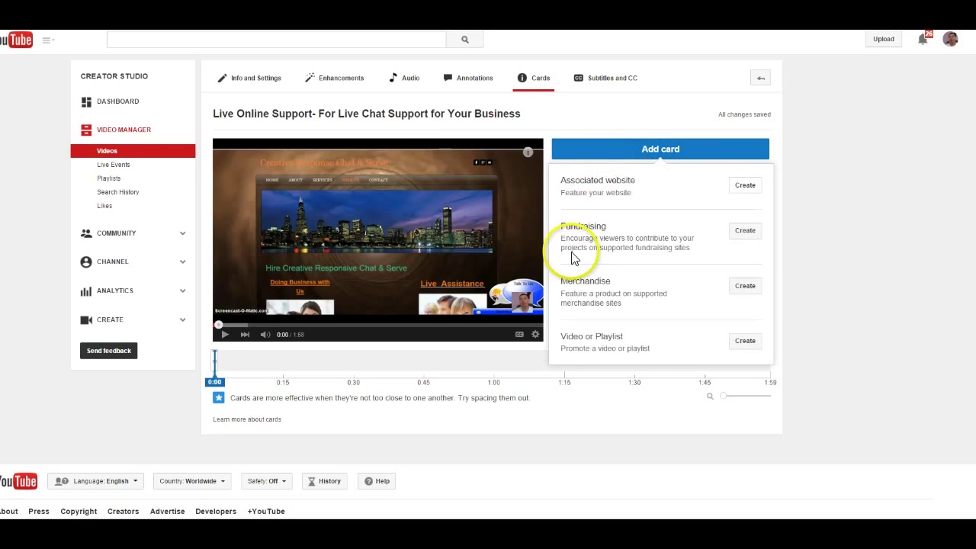
pyautogui.click(741, 294)
pyautogui.click(454, 286)
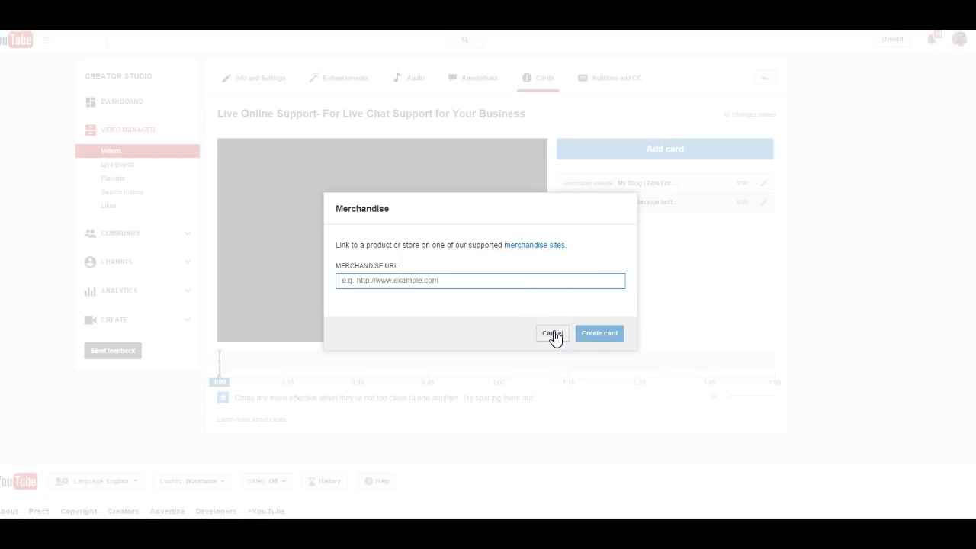
pyautogui.click(554, 334)
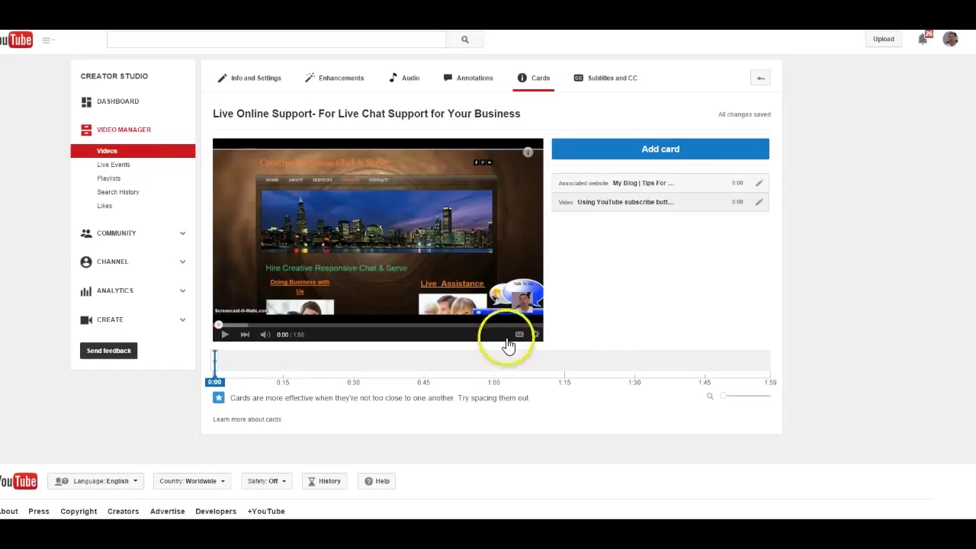
pyautogui.click(672, 153)
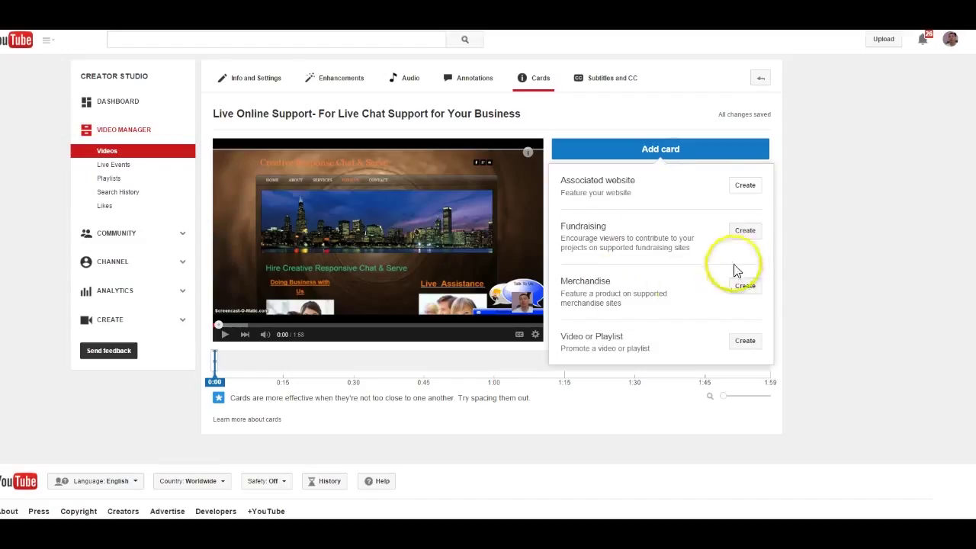
pyautogui.click(747, 232)
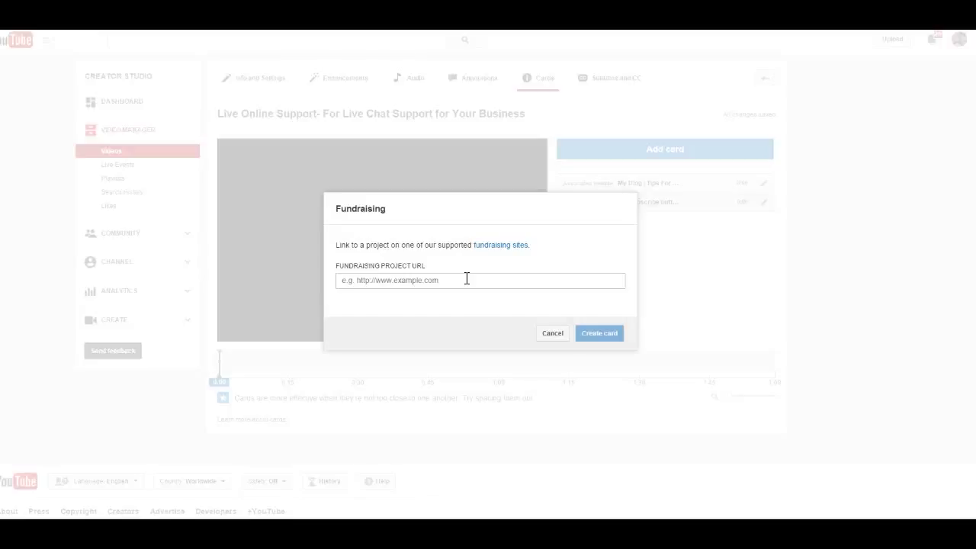
pyautogui.click(467, 279)
pyautogui.click(573, 331)
pyautogui.click(555, 334)
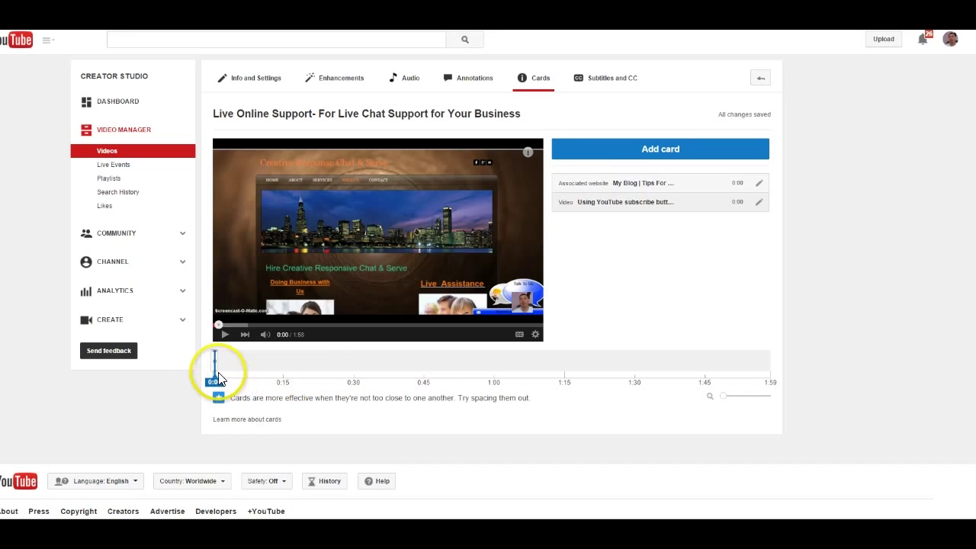
# Drag the card markers on the timeline, returning the video card marker to 0:00
pyautogui.moveTo(213, 366); pyautogui.dragTo(346, 382)
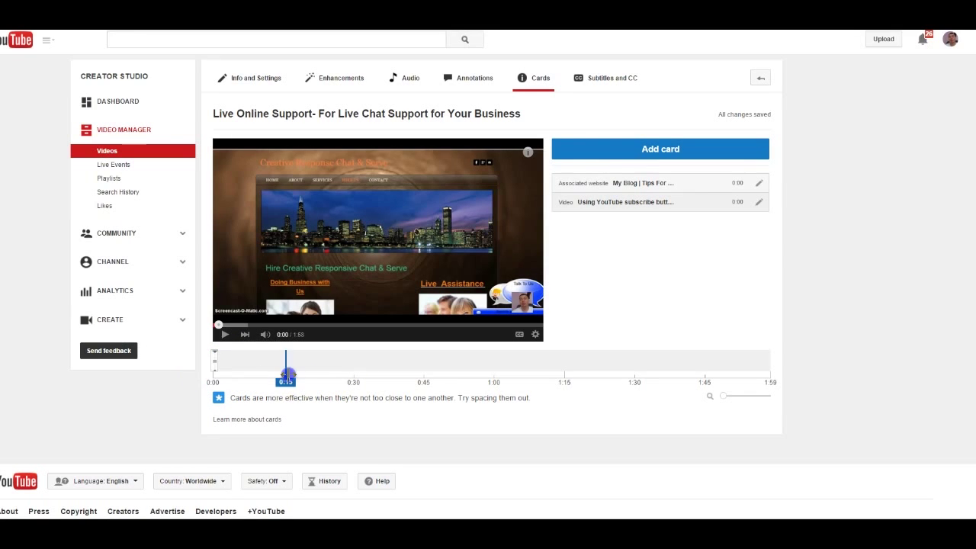
pyautogui.moveTo(346, 382); pyautogui.dragTo(351, 383)
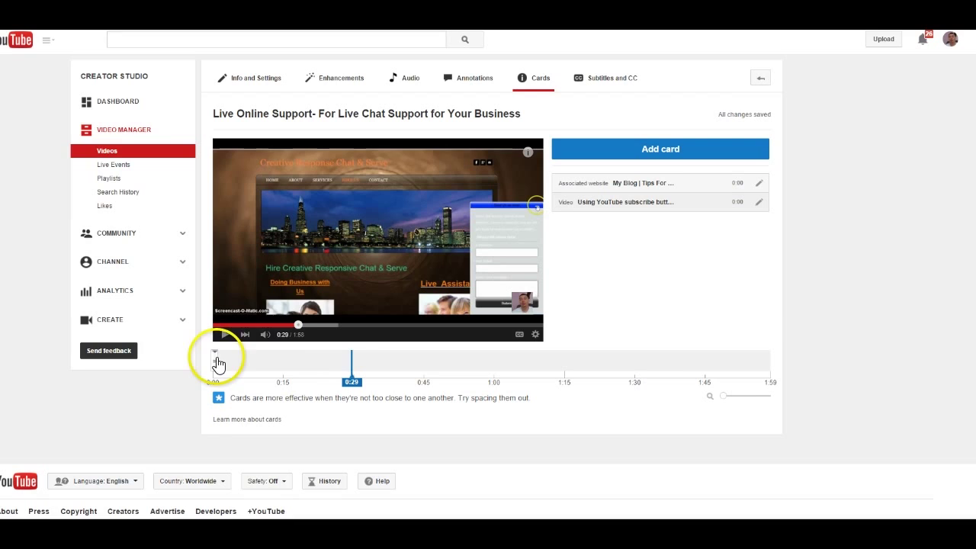
pyautogui.moveTo(215, 359)
pyautogui.mouseDown()
pyautogui.moveTo(762, 376)
pyautogui.moveTo(208, 368)
pyautogui.mouseUp()
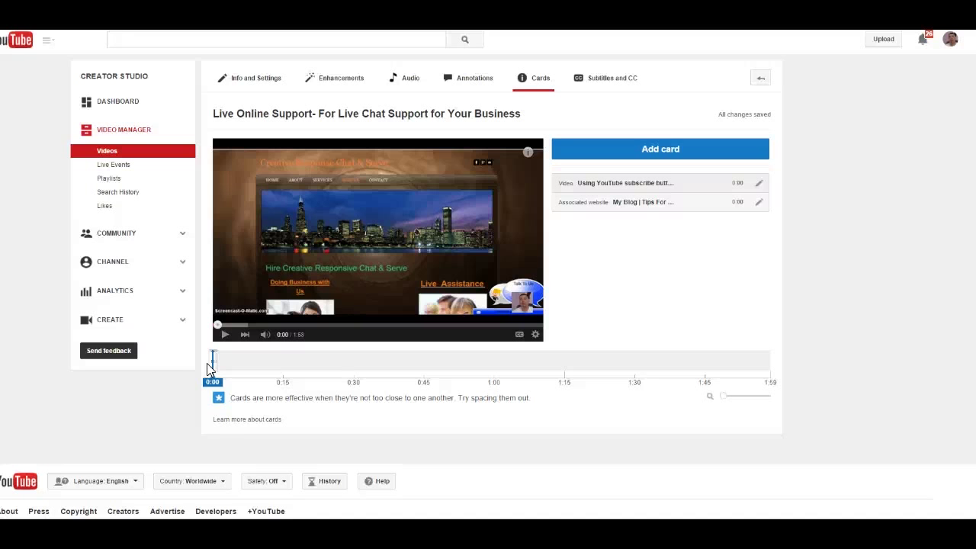
pyautogui.click(236, 480)
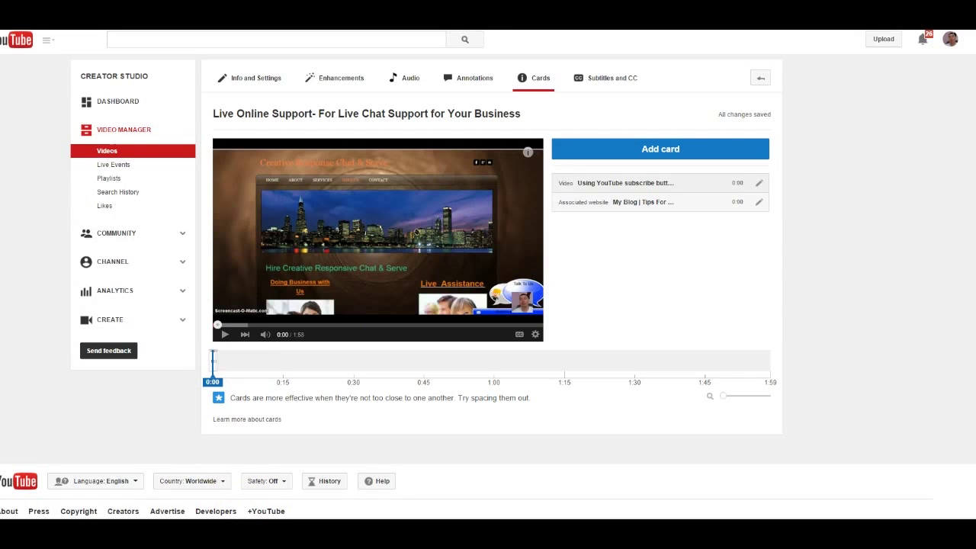